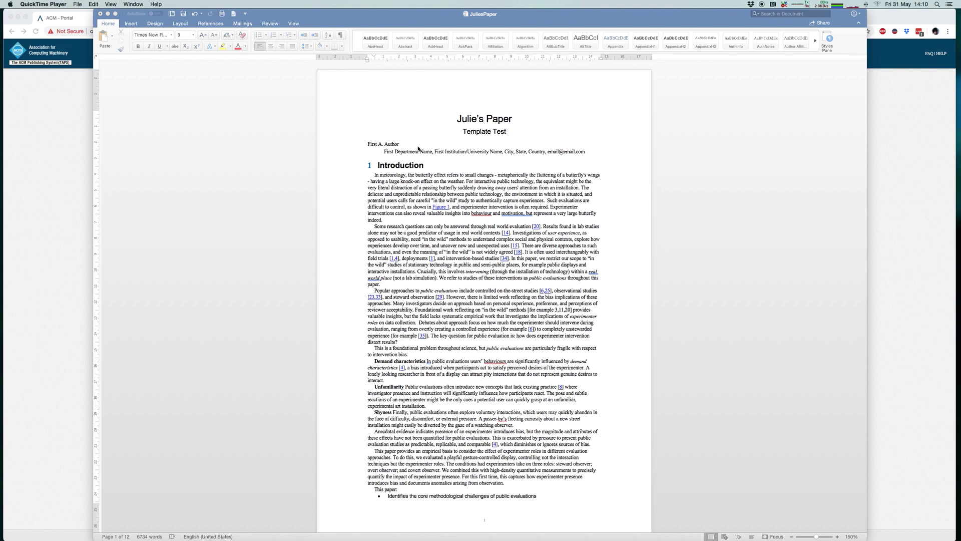
Scroll through the Word paper to review it, then switch back to the ACM author dashboard
scroll(462, 145, down, 20)
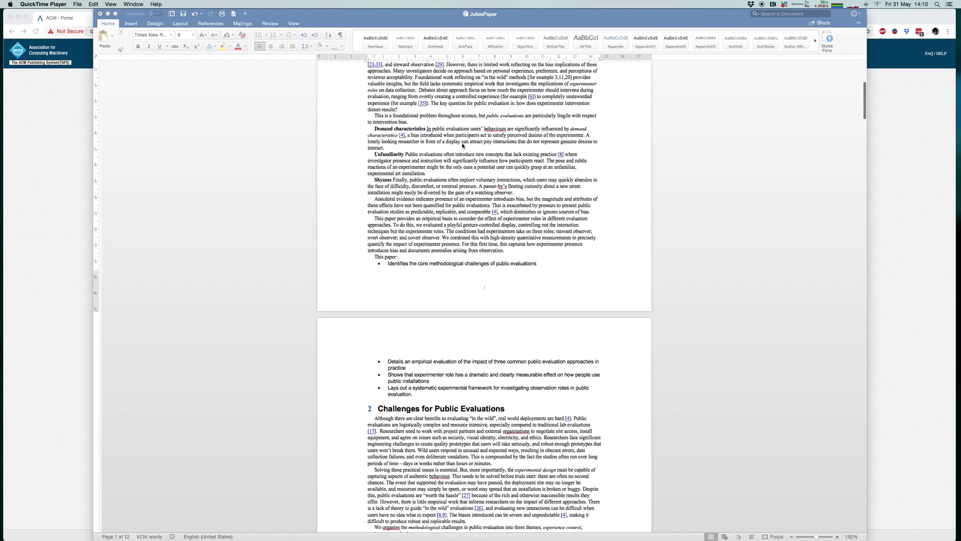
scroll(463, 146, down, 10)
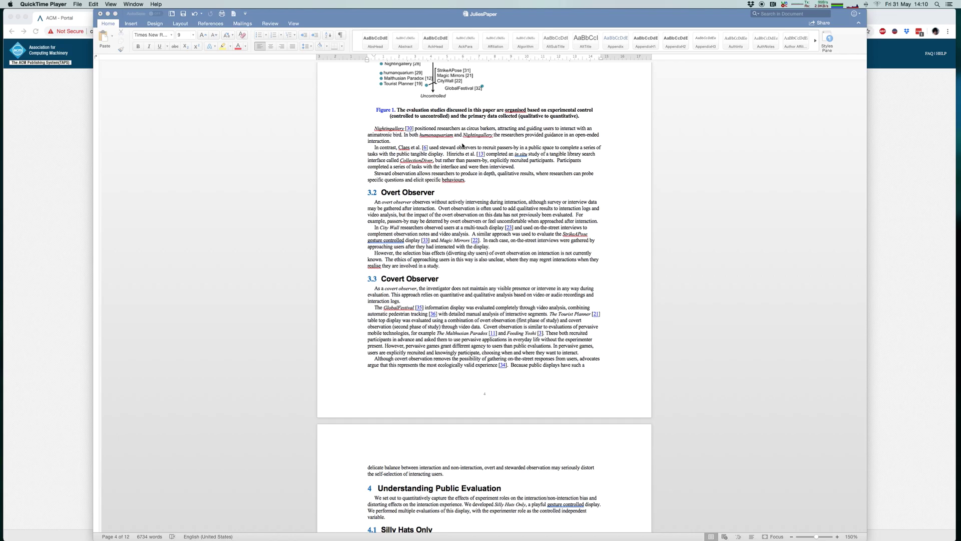
scroll(463, 146, down, 3)
scroll(463, 145, up, 15)
scroll(463, 145, up, 10)
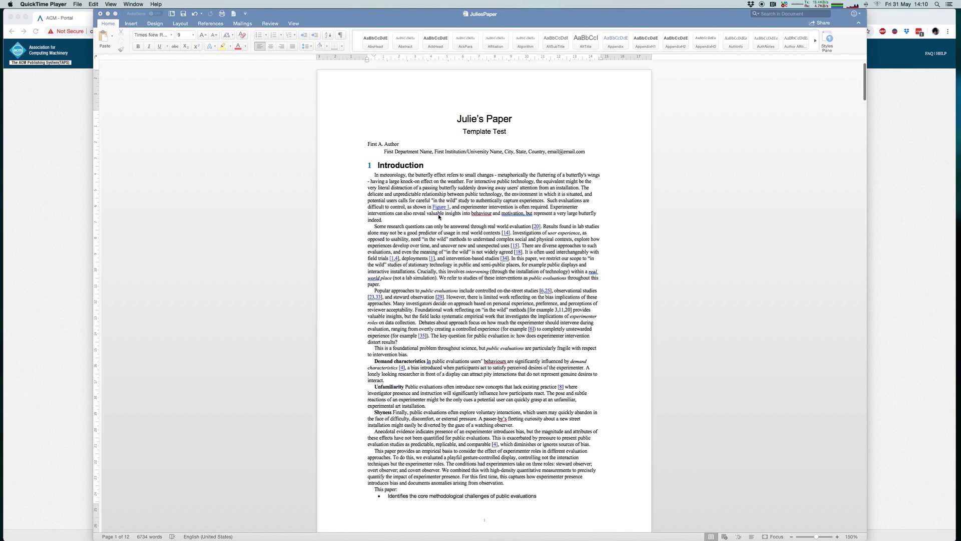
scroll(439, 217, down, 10)
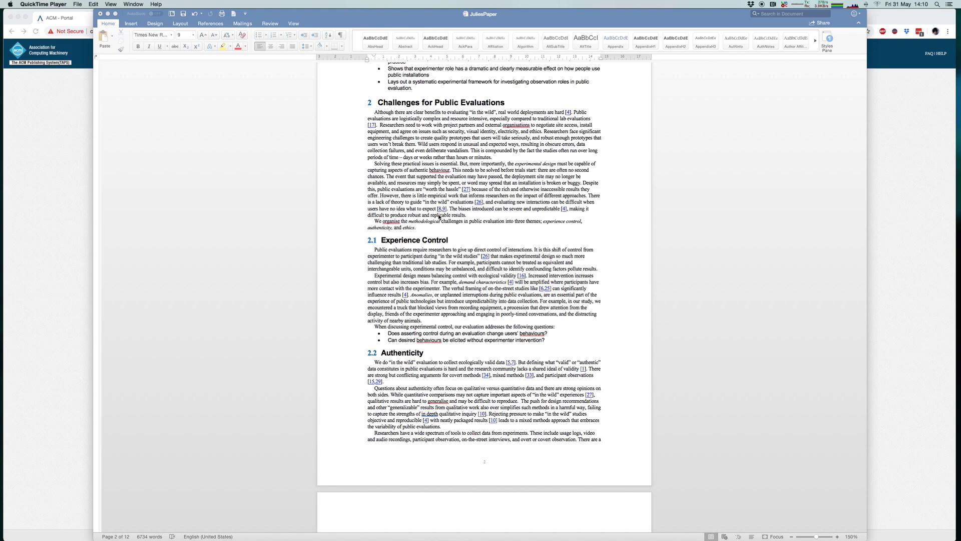
key(super+Tab)
key(super+Tab)
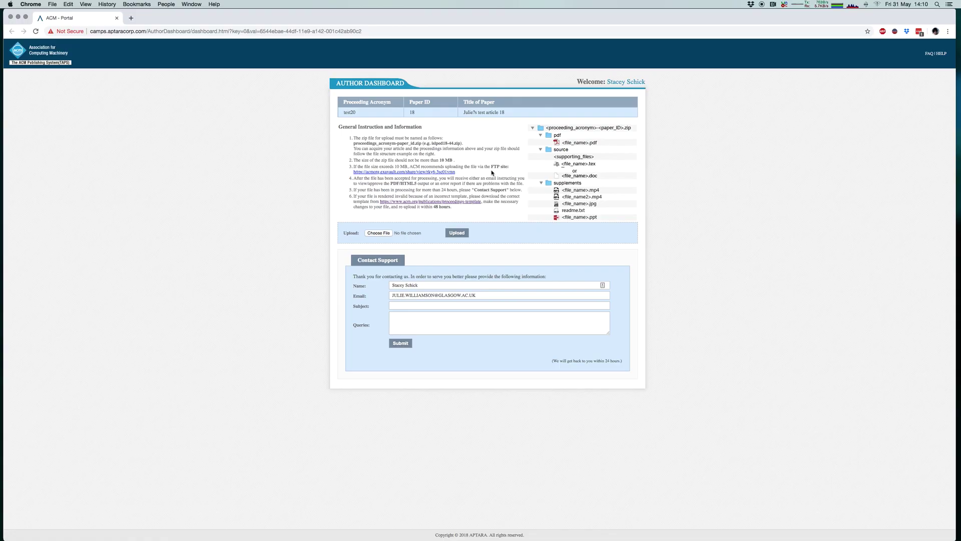
Switch from the dashboard's folder-structure guidance to the Finder window showing test20-18
key(super+Tab)
key(super+Tab)
key(super+Tab)
key(super+Tab)
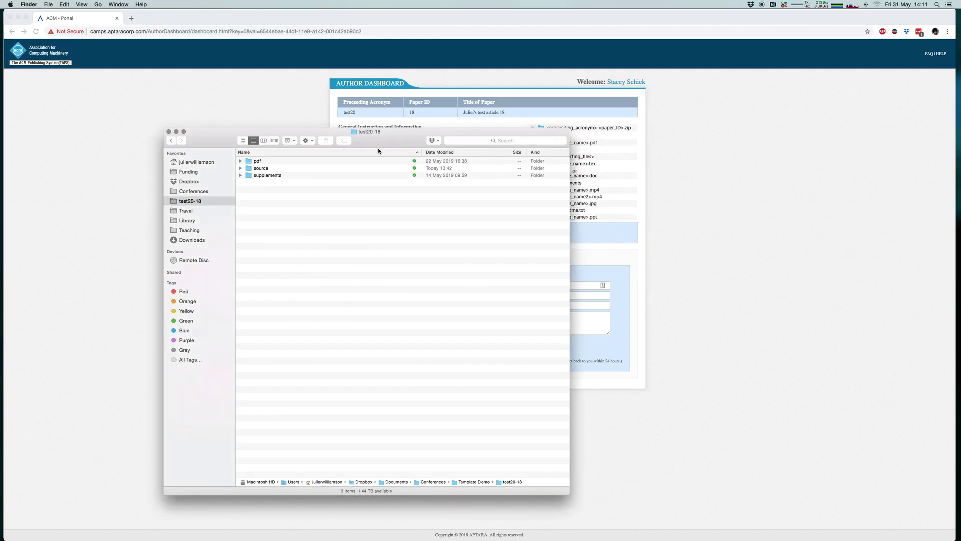
In column view, check the pdf, source and supplements folders, confirming source holds the paper
drag(378, 150, 316, 98)
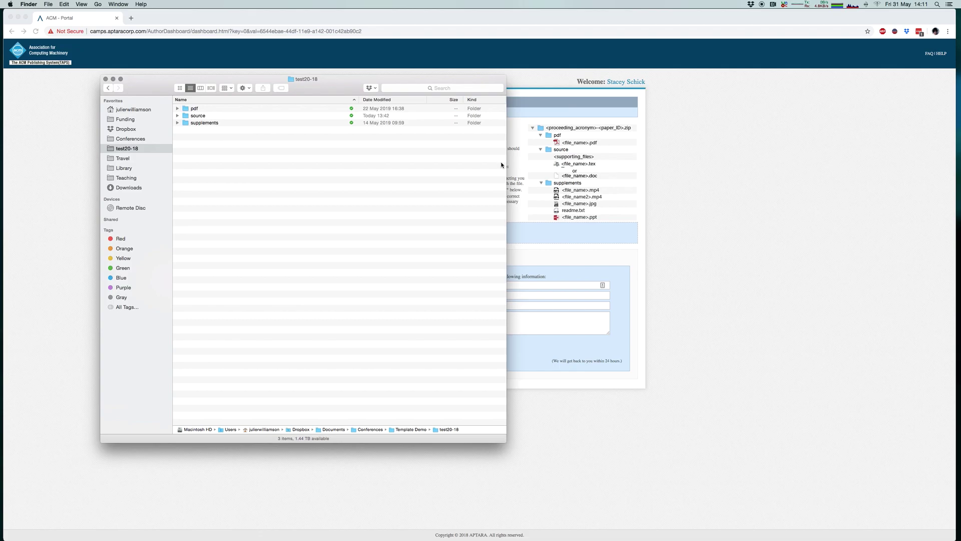
click(212, 108)
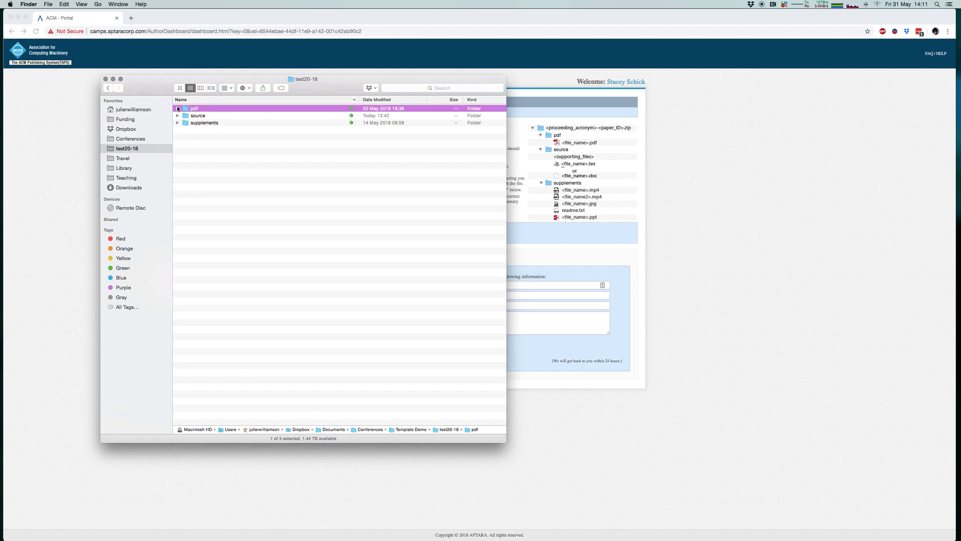
key(super+3)
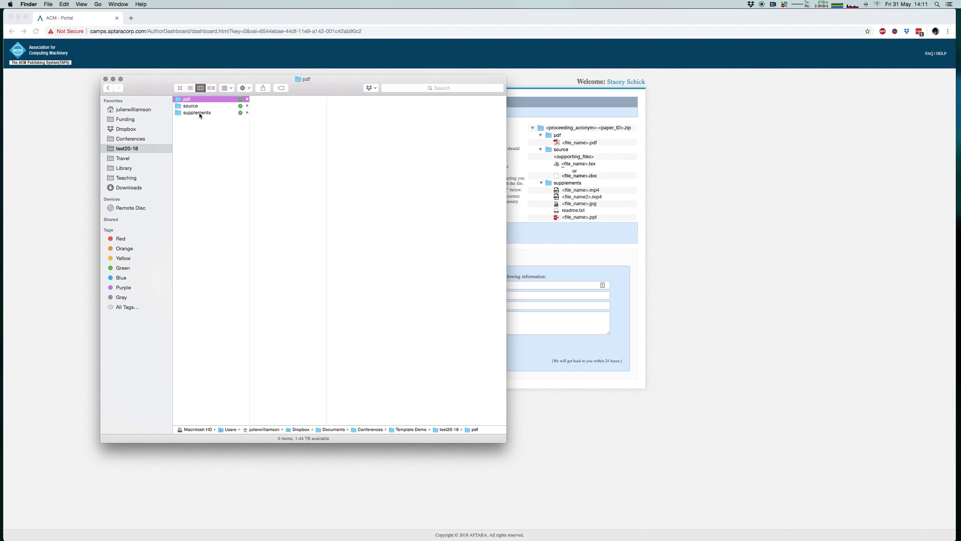
click(199, 106)
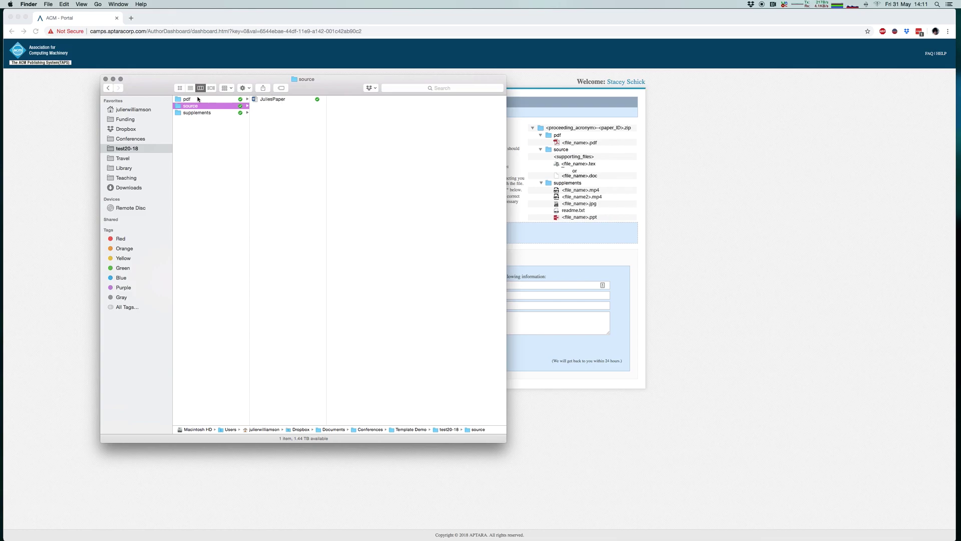
click(194, 113)
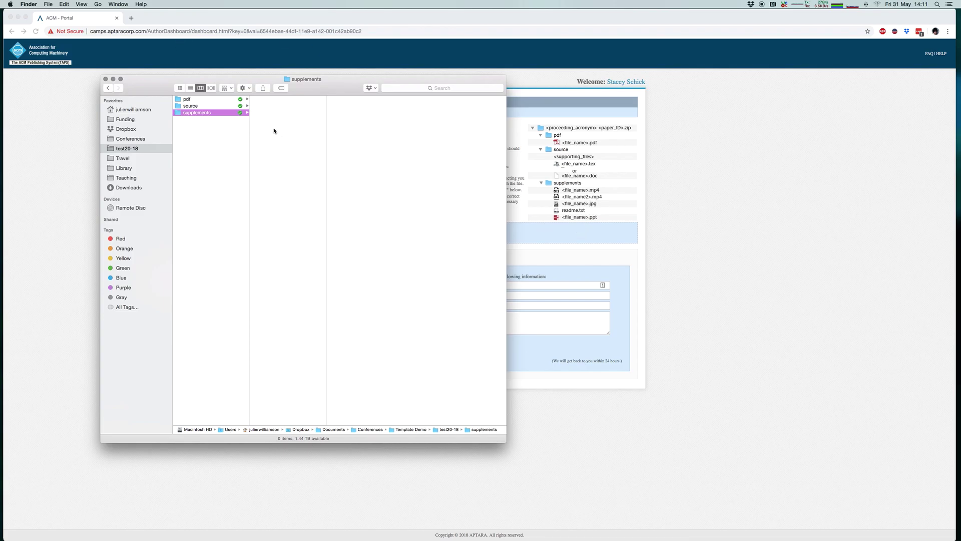
click(192, 136)
Compress all three folders (pdf, source, supplements) into a single Archive.zip
key(super+a)
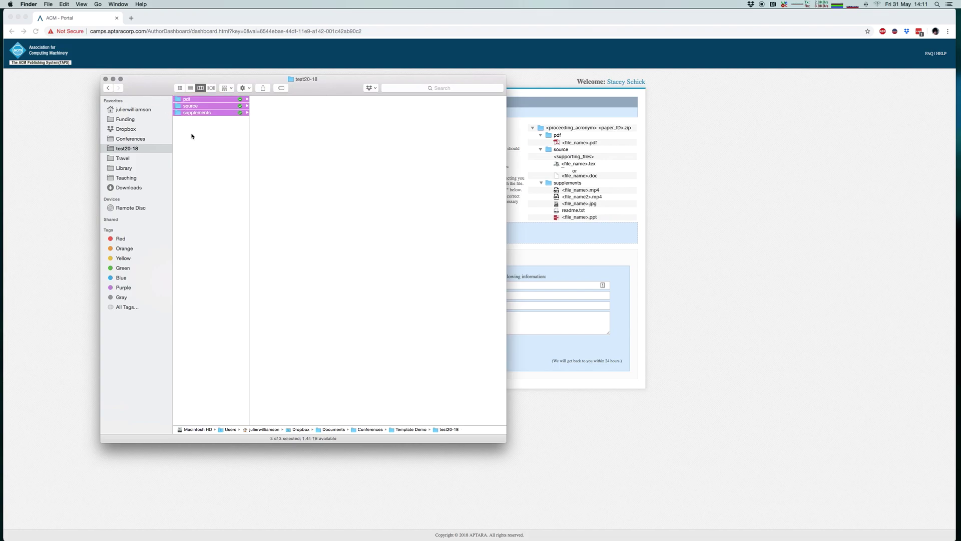
right_click(207, 105)
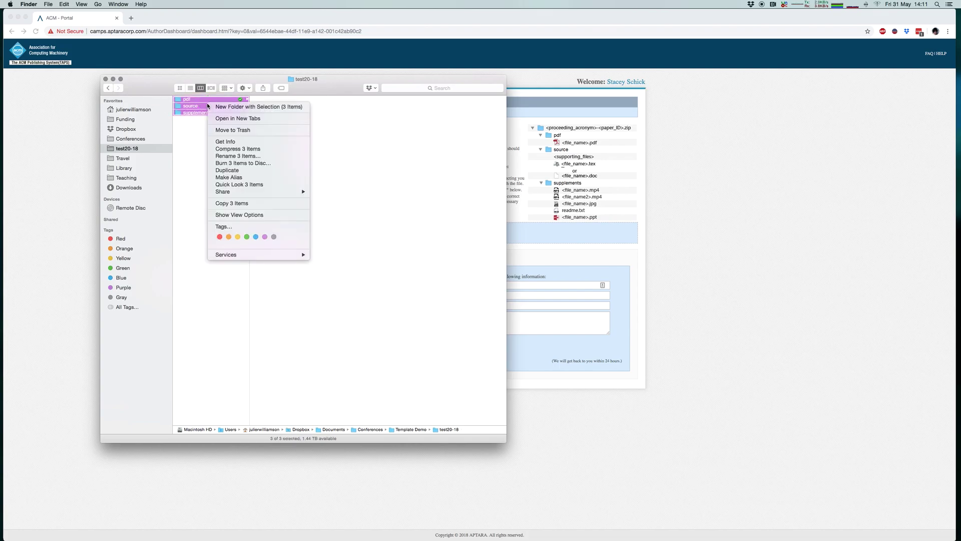
click(217, 150)
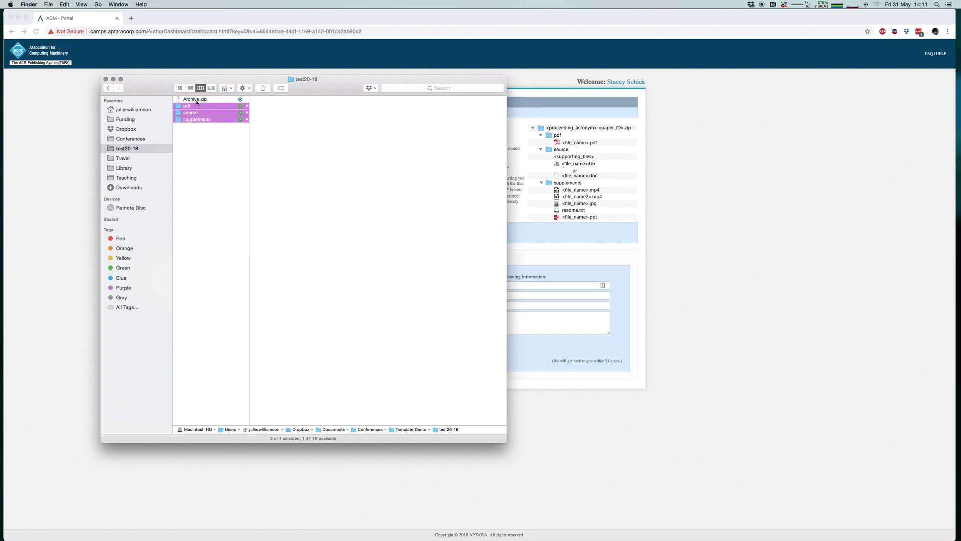
Rename Archive.zip to test20-18.zip and bring the author dashboard back
click(195, 100)
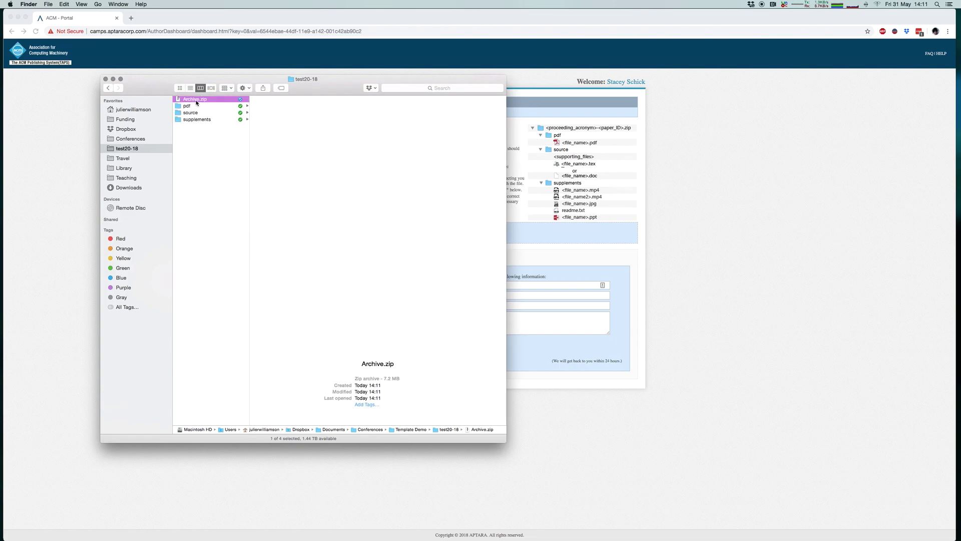
click(195, 100)
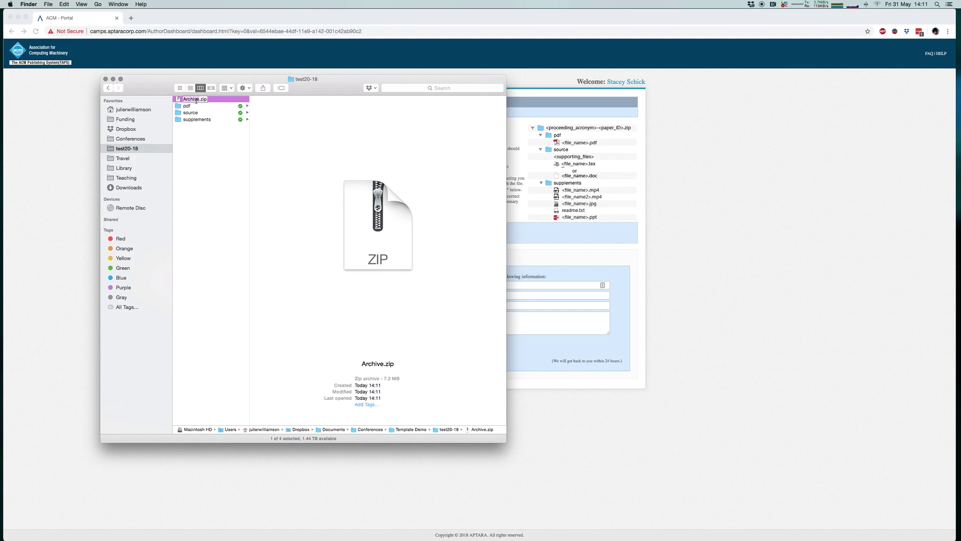
text(test20-18)
key(Return)
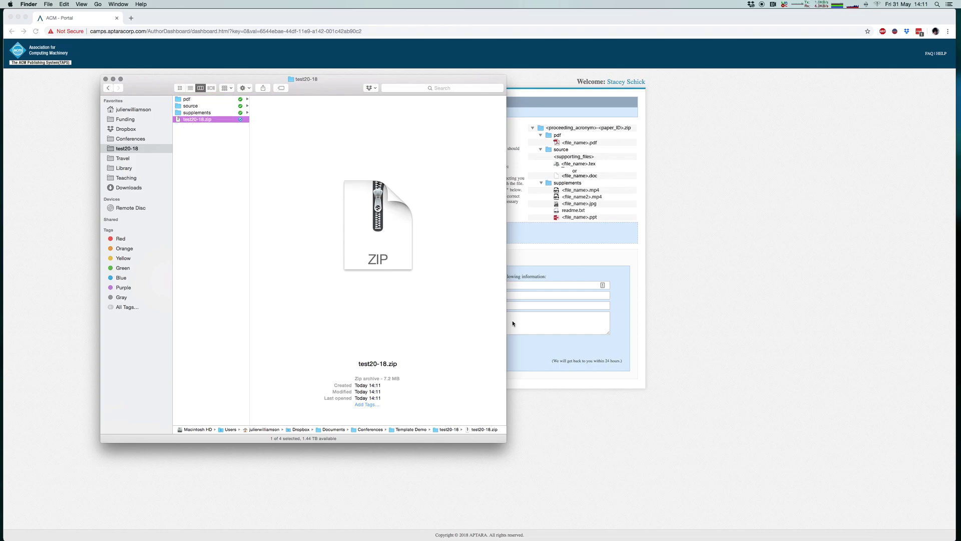
click(686, 345)
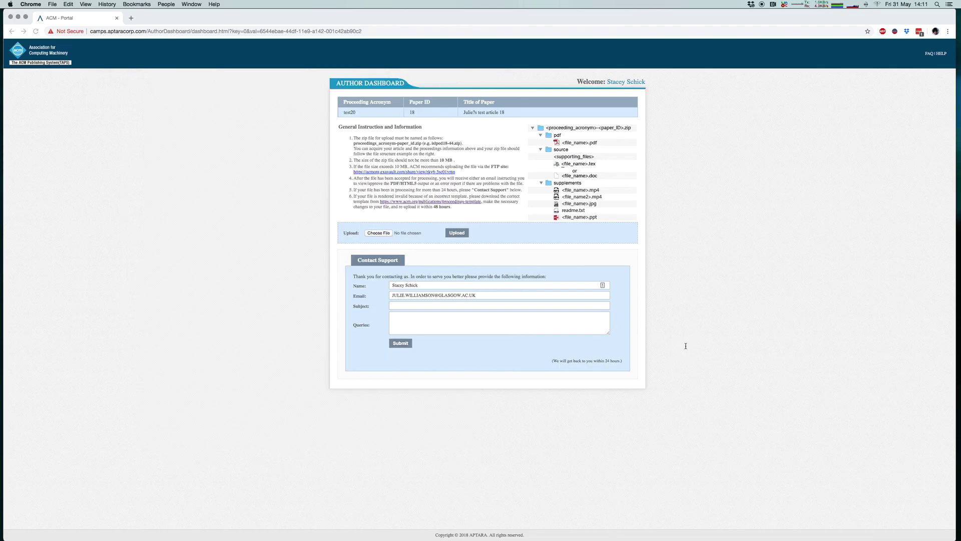
Upload test20-18.zip from the test20-18 folder and reload the dashboard once proofs are generated
click(378, 233)
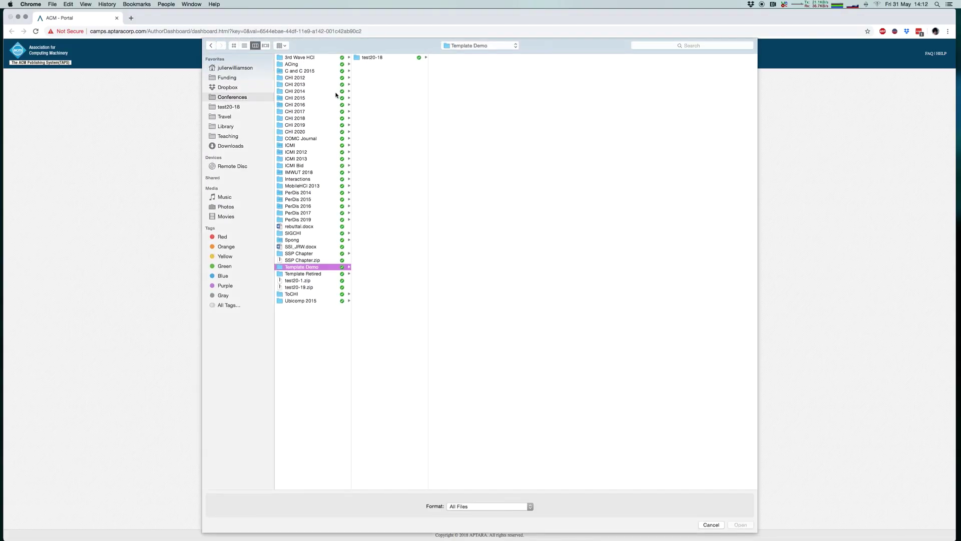
click(381, 59)
double_click(453, 78)
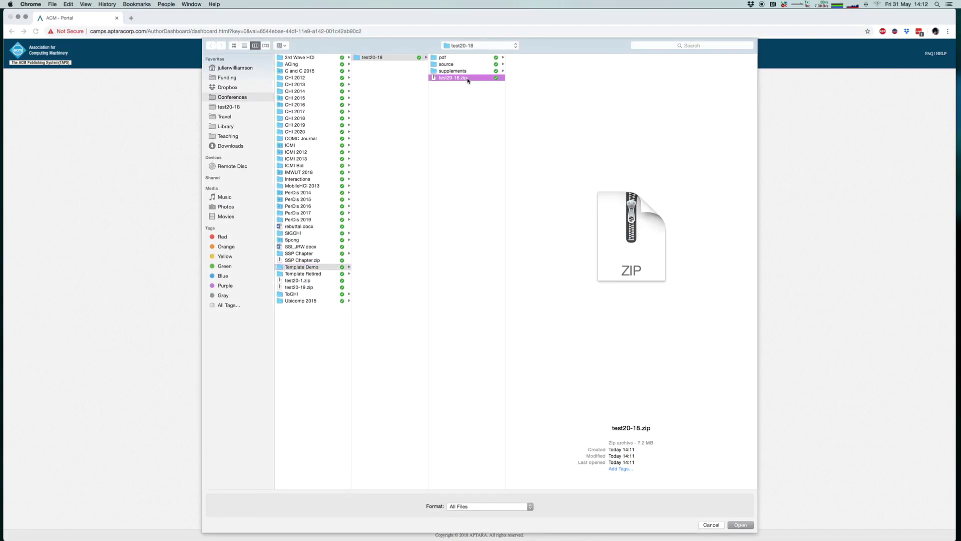
click(456, 234)
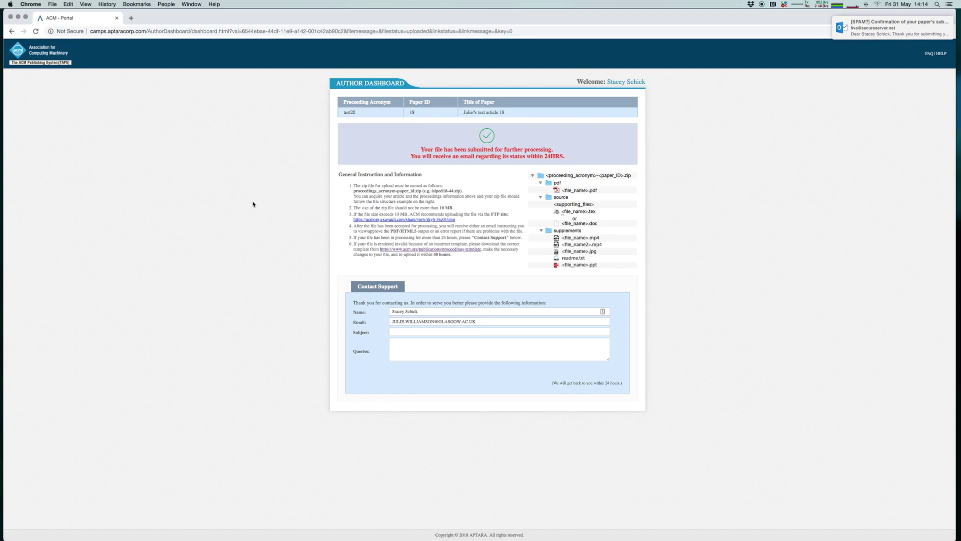
key(super+r)
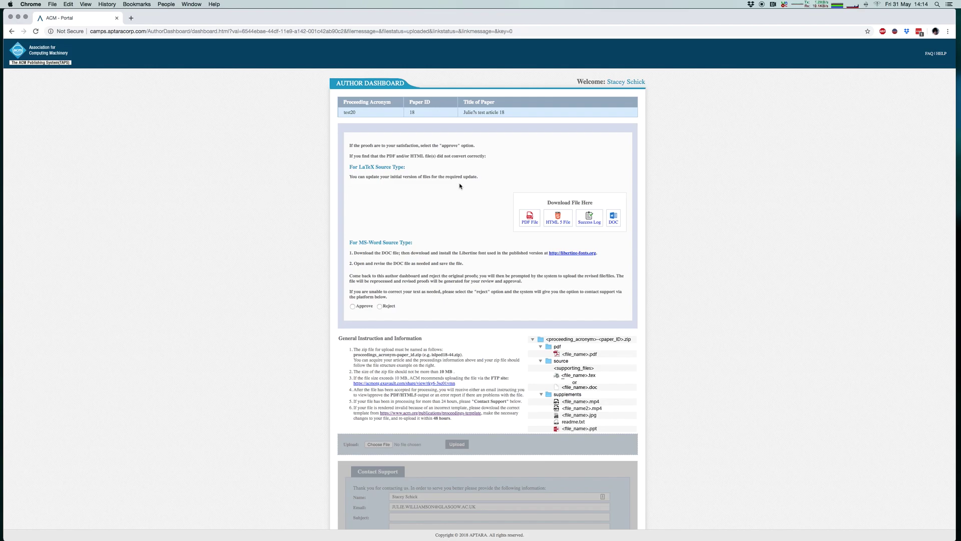
Download the PDF proof, page through the 10-page test20-18.pdf in Preview, then return to Chrome
click(530, 216)
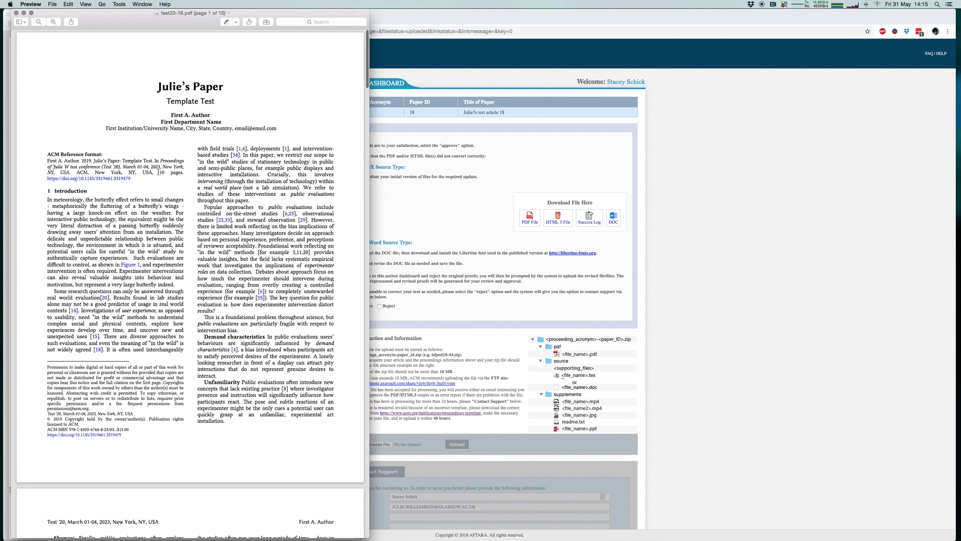
scroll(158, 172, down, 20)
scroll(110, 173, down, 20)
scroll(110, 172, down, 20)
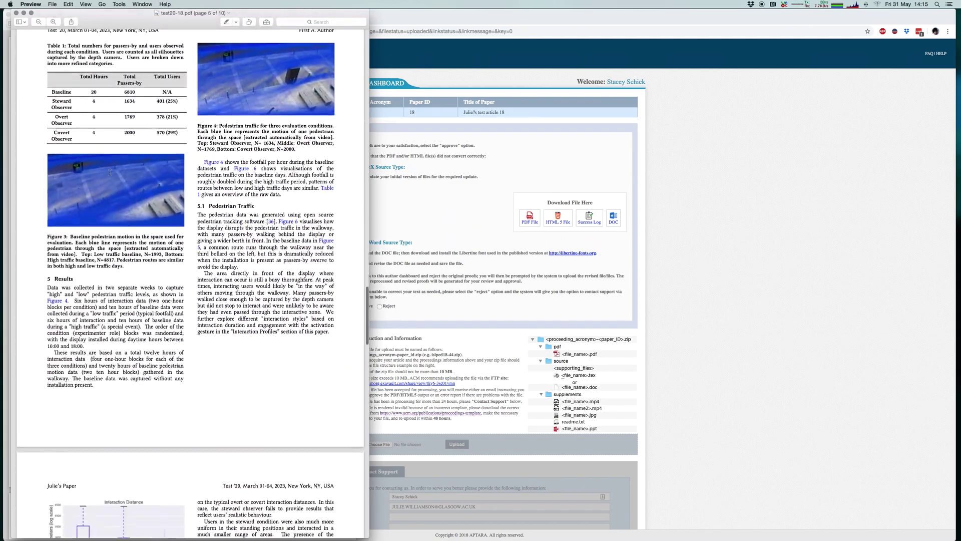
scroll(109, 172, up, 20)
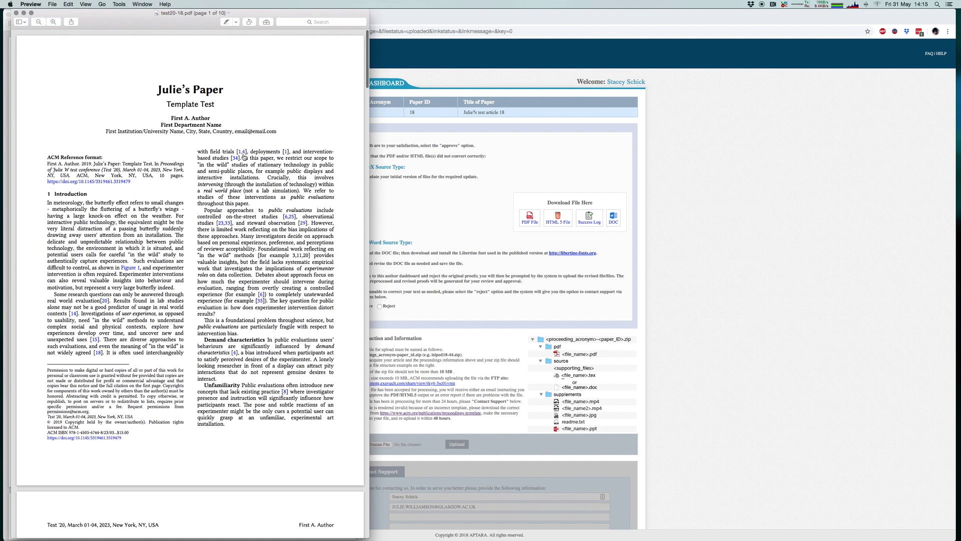
scroll(244, 157, down, 20)
scroll(205, 152, up, 10)
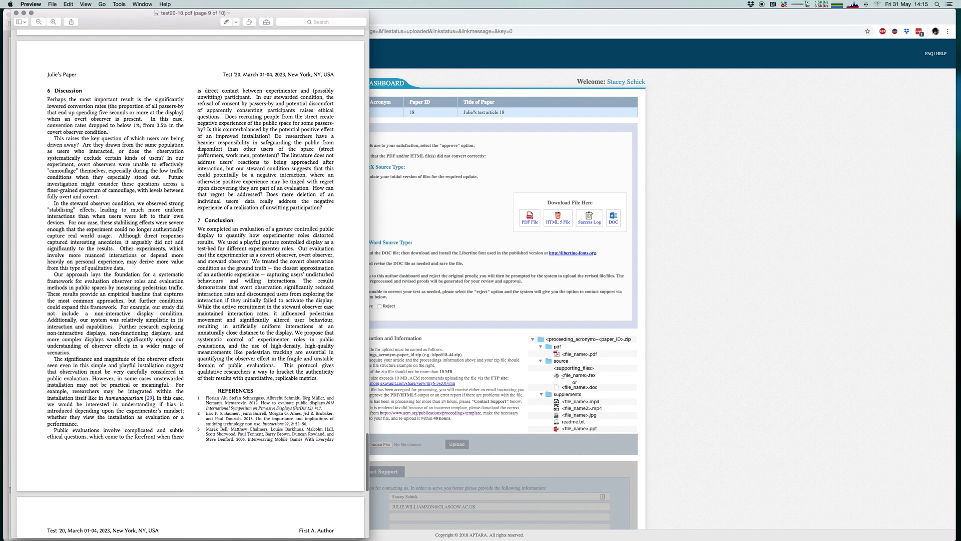
click(465, 220)
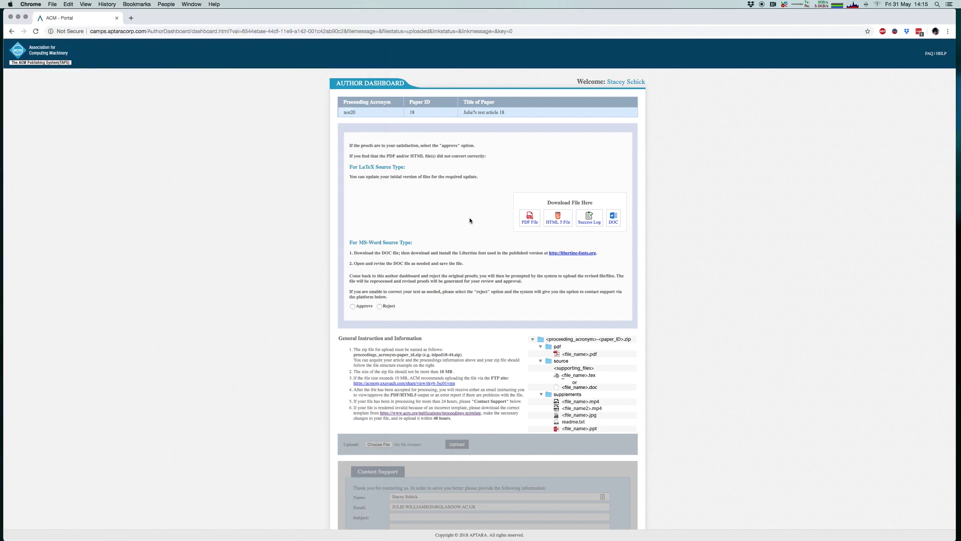
Open the HTML5 proof in a new tab, scroll through its sections, then go back to the ACM - Portal tab
click(558, 216)
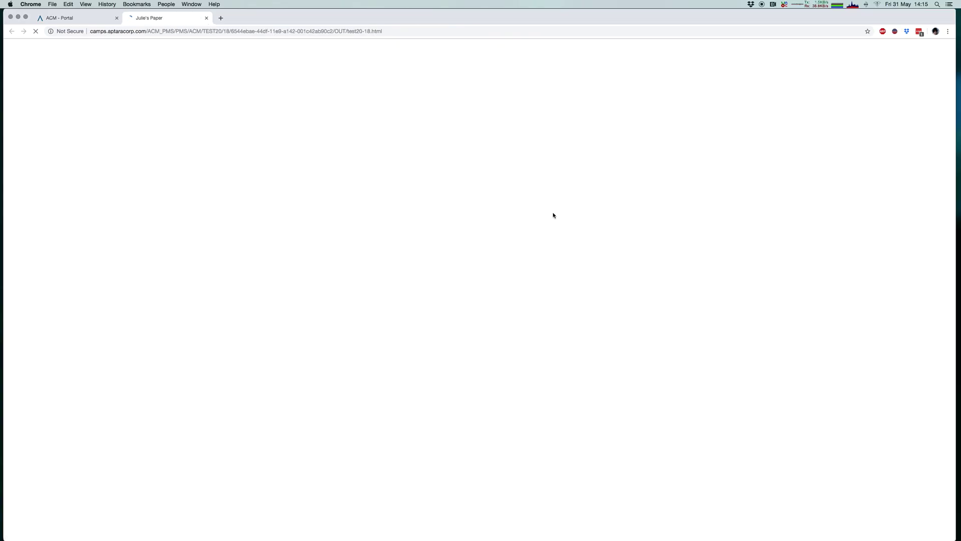
scroll(288, 171, down, 3)
scroll(288, 171, down, 15)
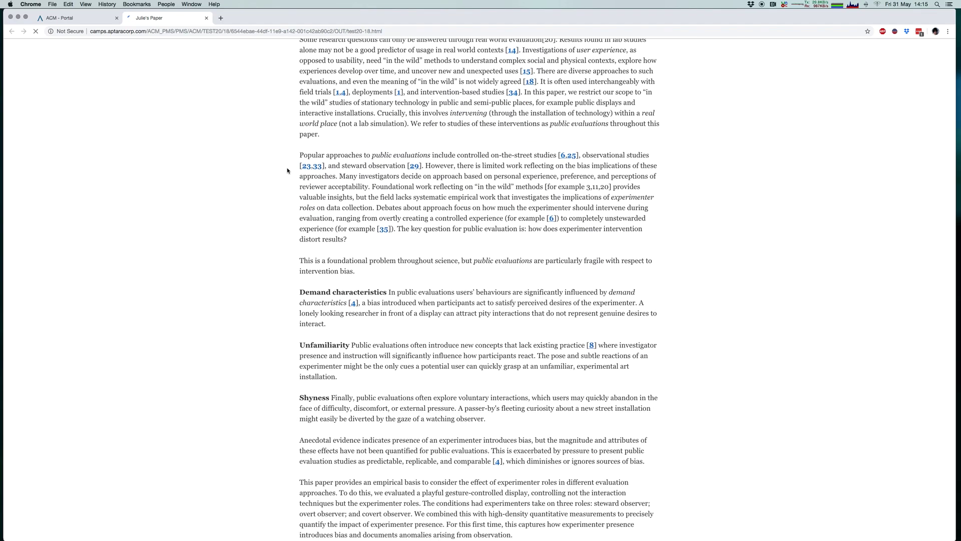
scroll(288, 171, down, 10)
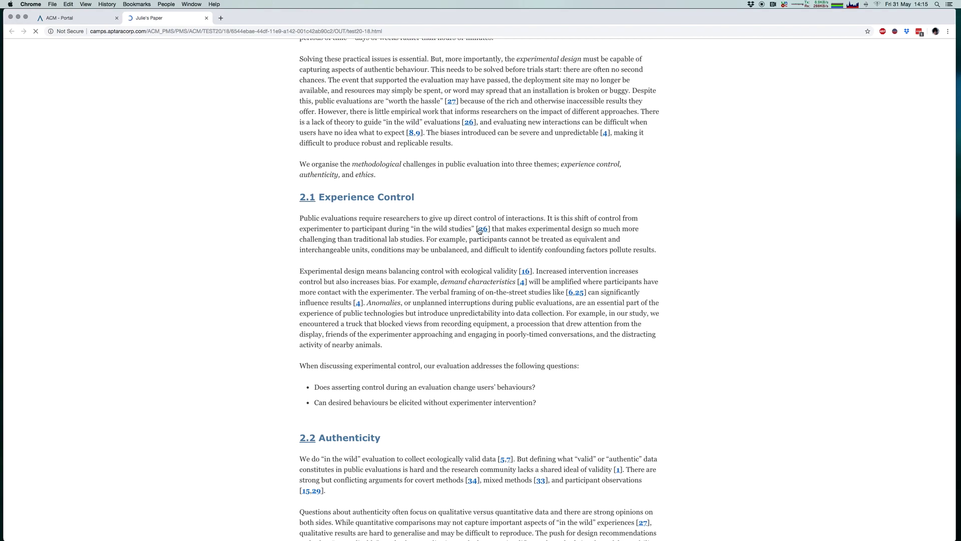
mouse_move(480, 230)
scroll(316, 277, down, 9)
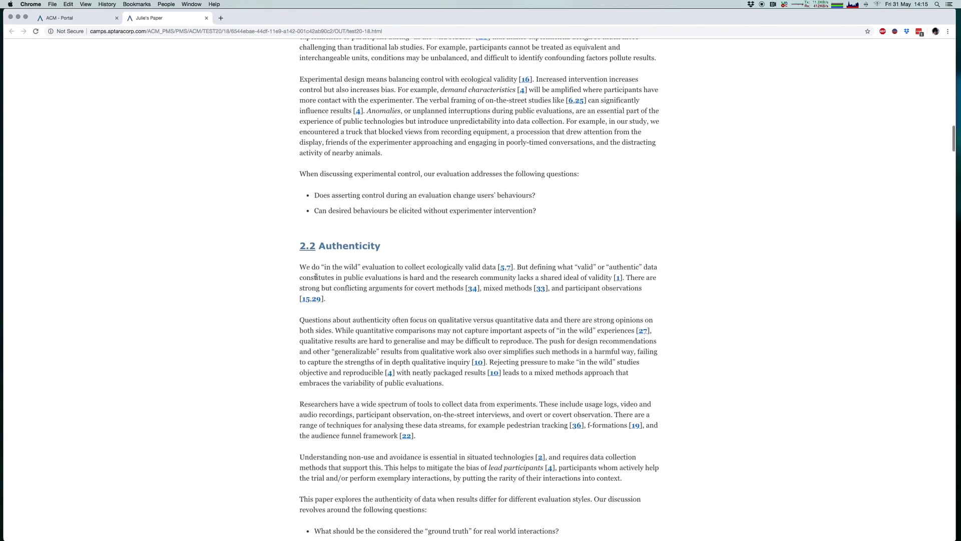
scroll(316, 277, down, 20)
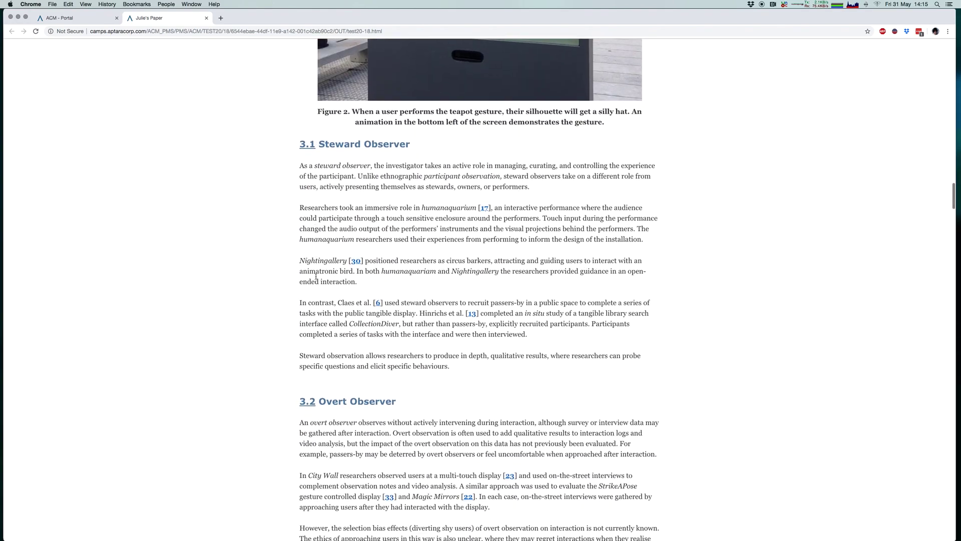
scroll(316, 276, down, 6)
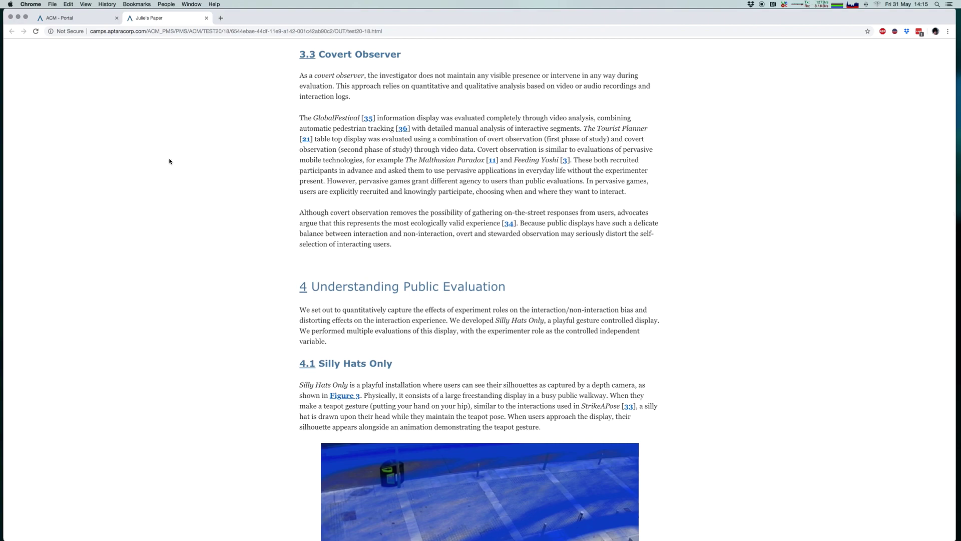
click(68, 17)
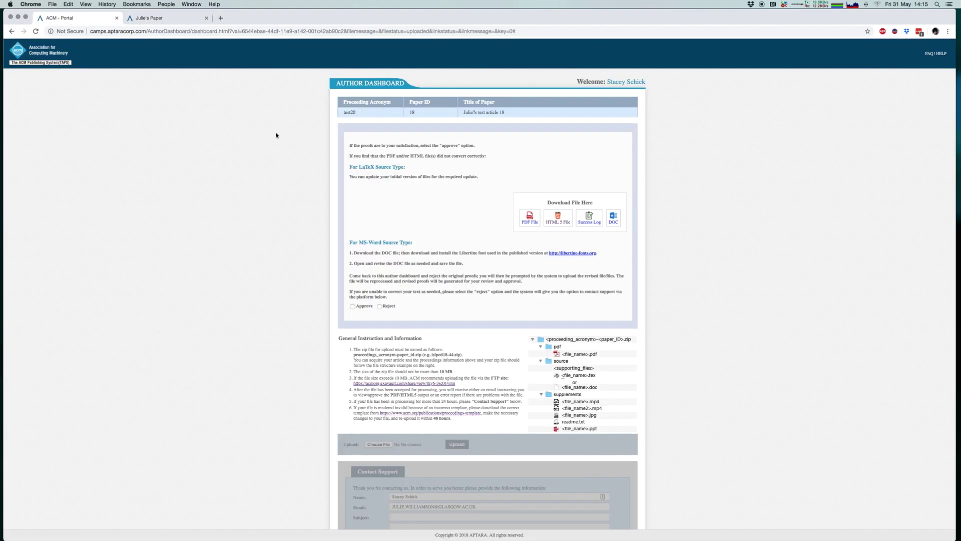
Choose Approve for the generated proofs and submit
click(352, 306)
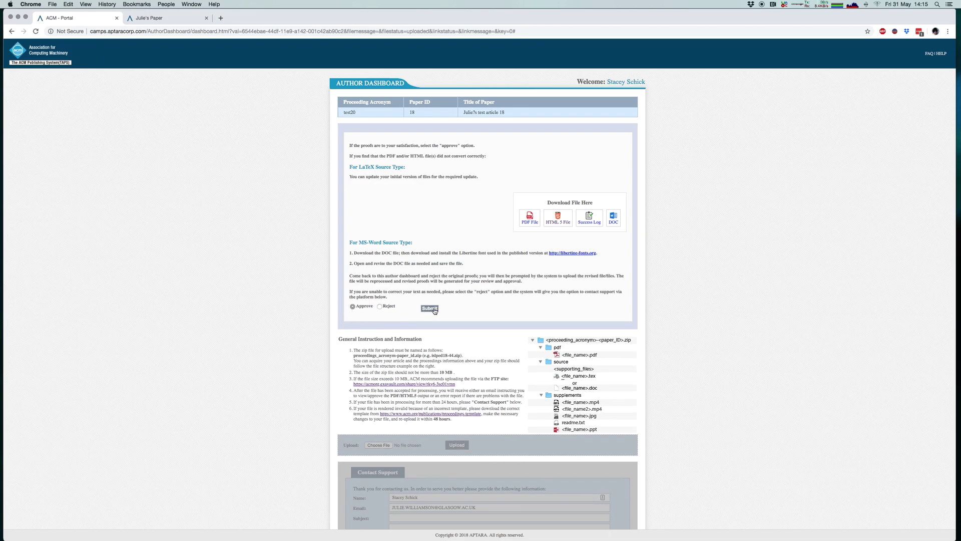
click(429, 308)
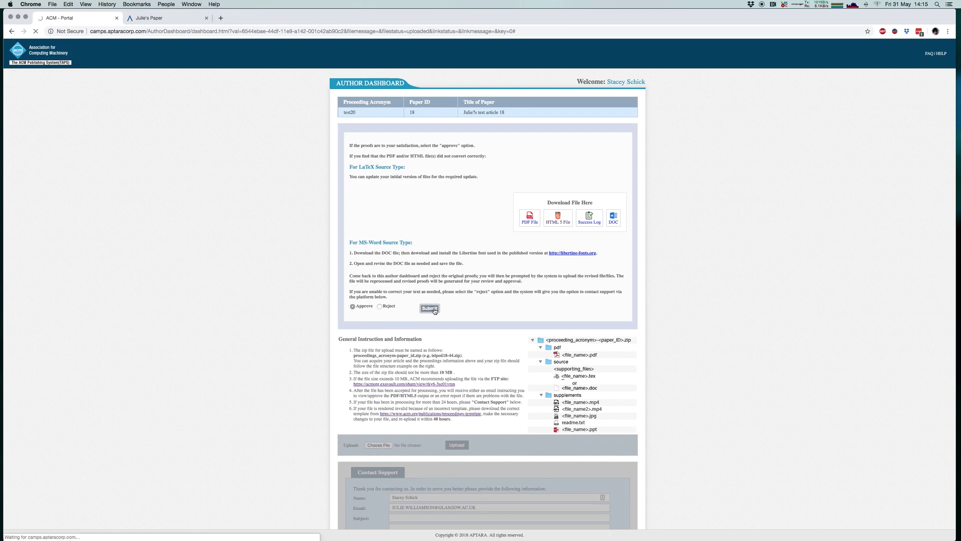